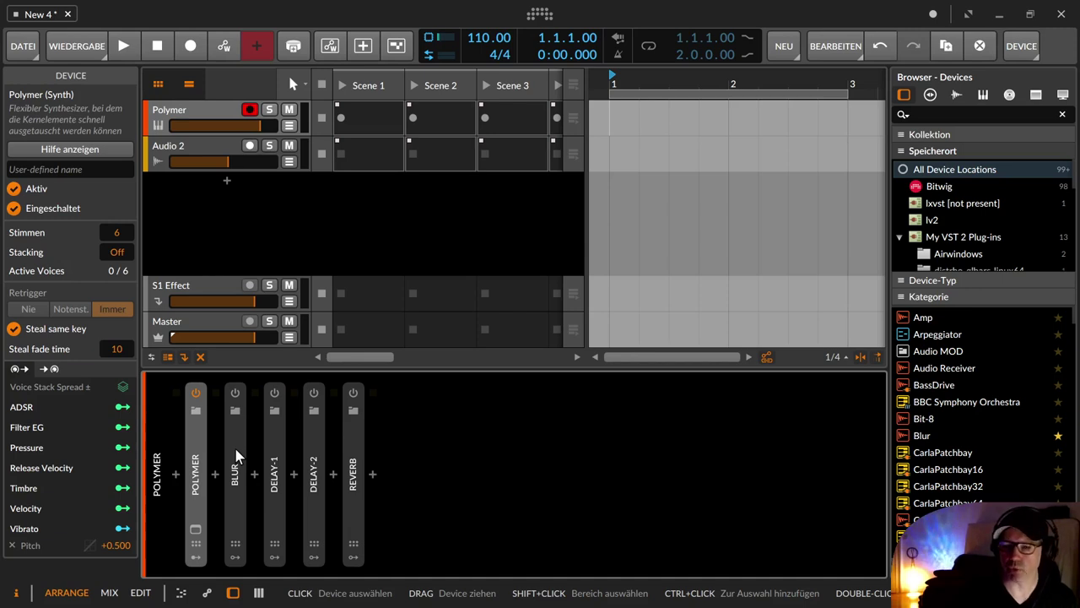
Move Delay-1 directly after Polymer in the device chain, expand it and switch it on
mouse_move(276, 447)
mouse_down()
mouse_move(225, 460)
mouse_move(237, 456)
mouse_up()
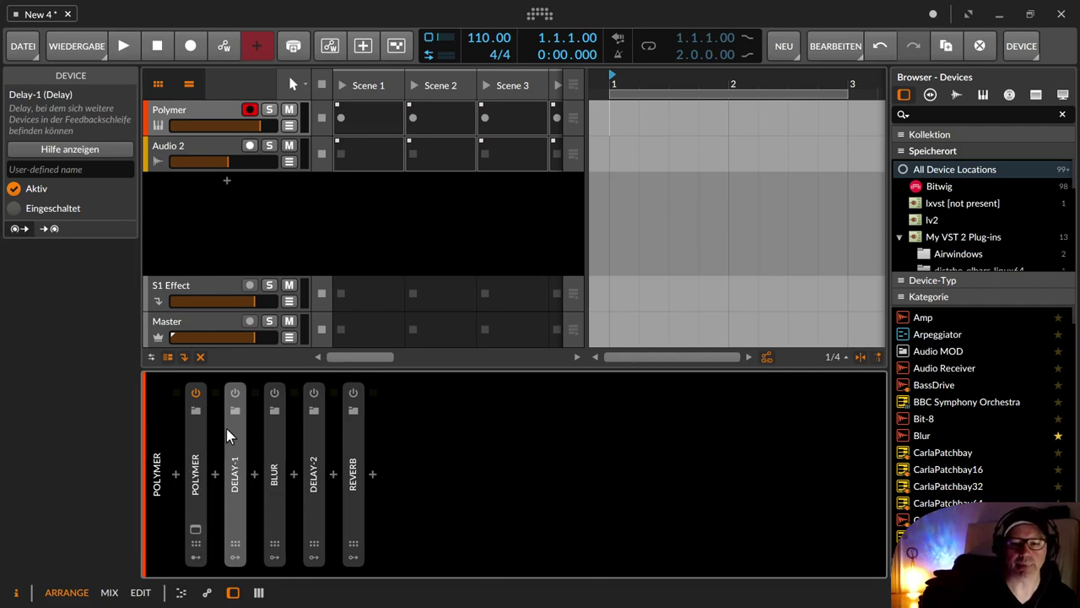
double_click(239, 434)
click(236, 394)
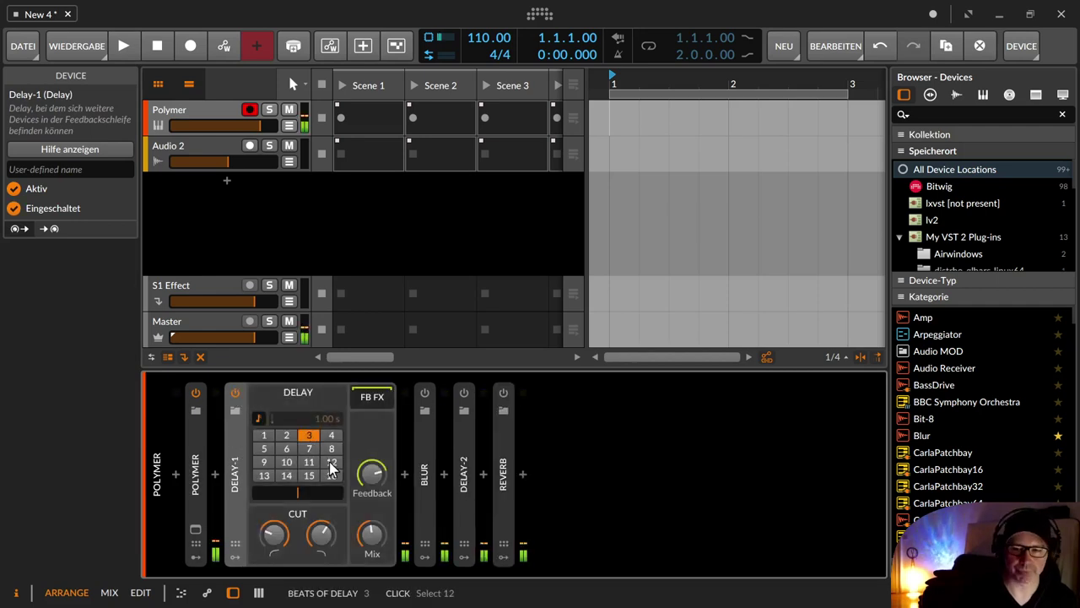
Try Delay-1 with 2, 1, 3 and 4 beats of delay and return it to 3
click(287, 436)
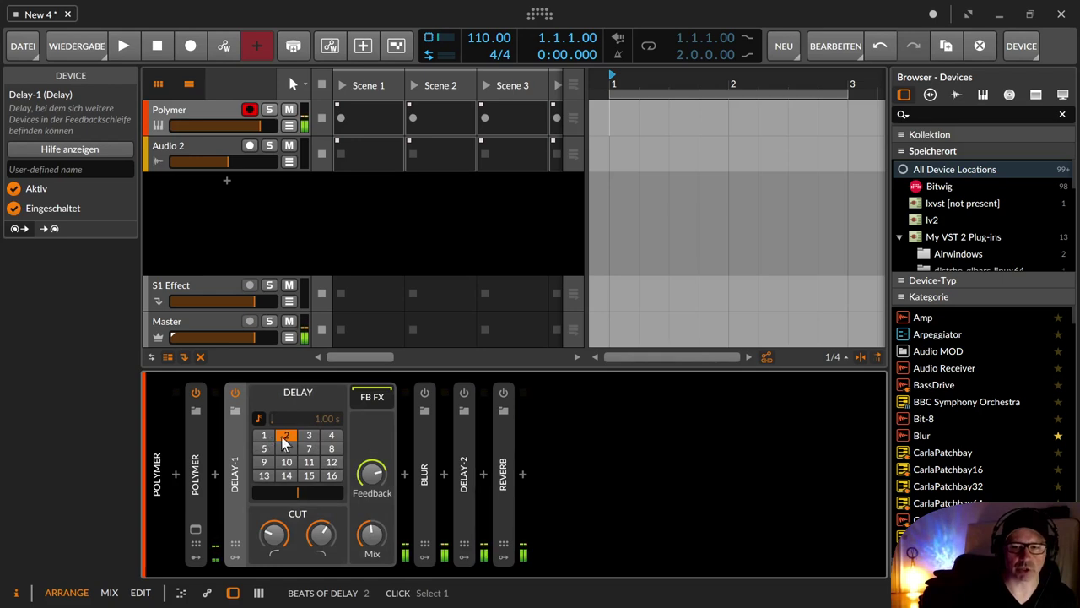
click(264, 437)
click(308, 436)
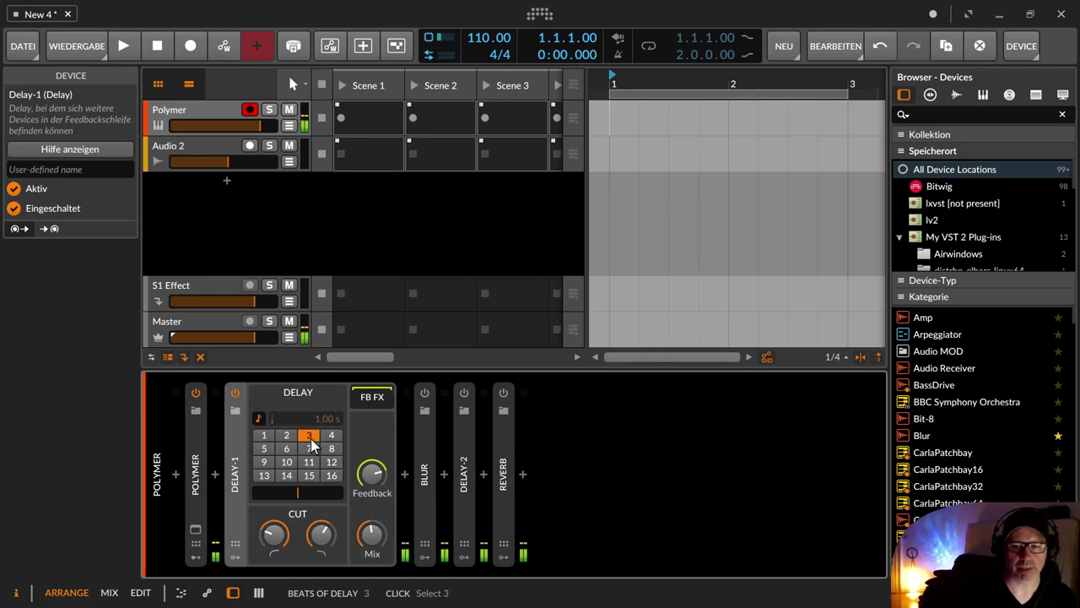
click(333, 437)
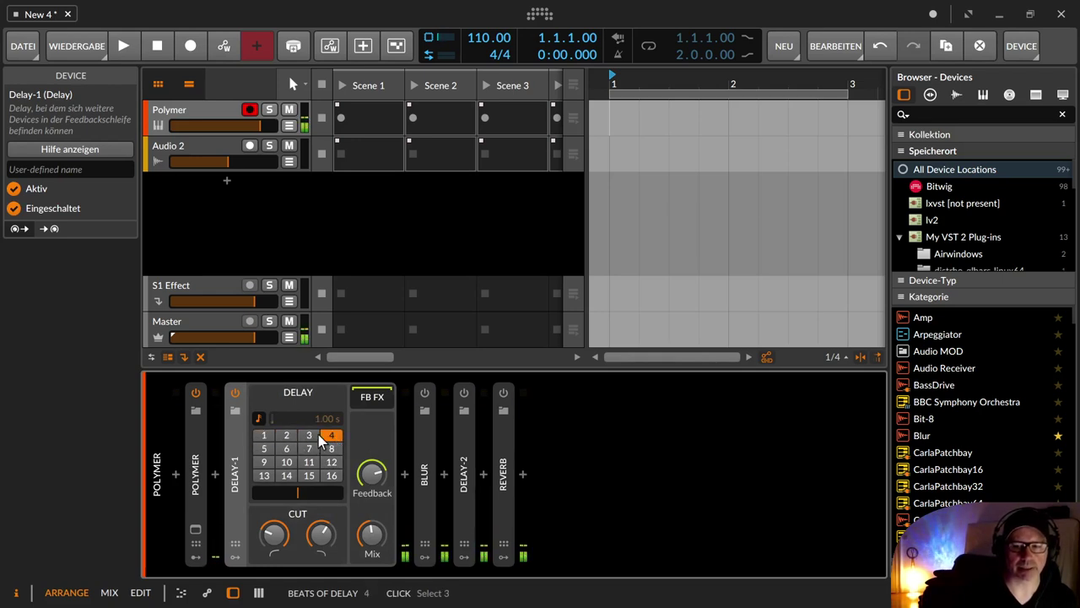
click(310, 436)
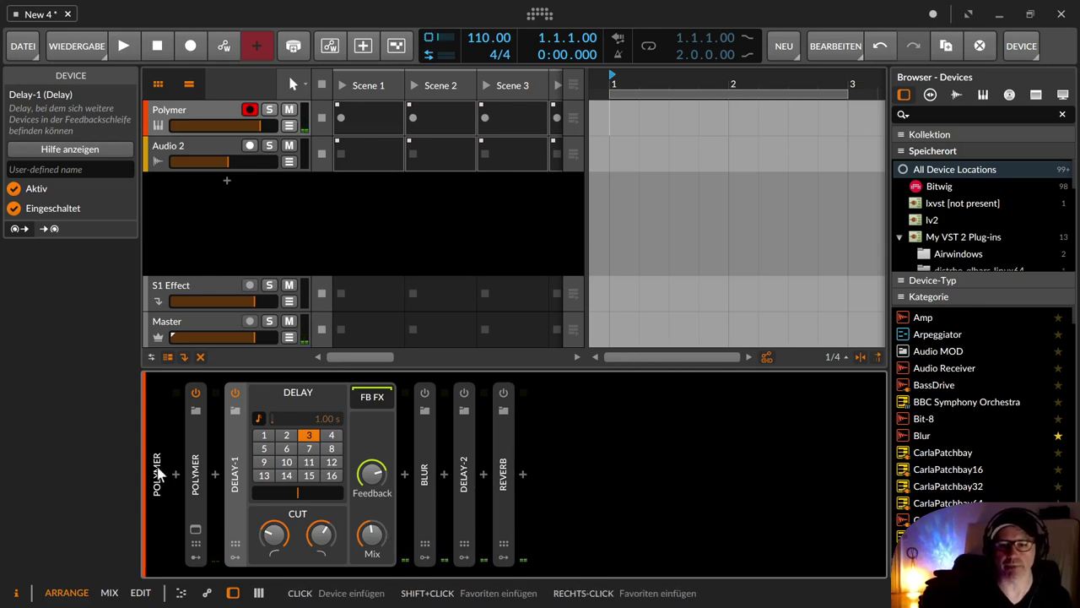
Collapse Delay-1, then move Delay-2 directly behind it, expand it and switch it on
double_click(235, 438)
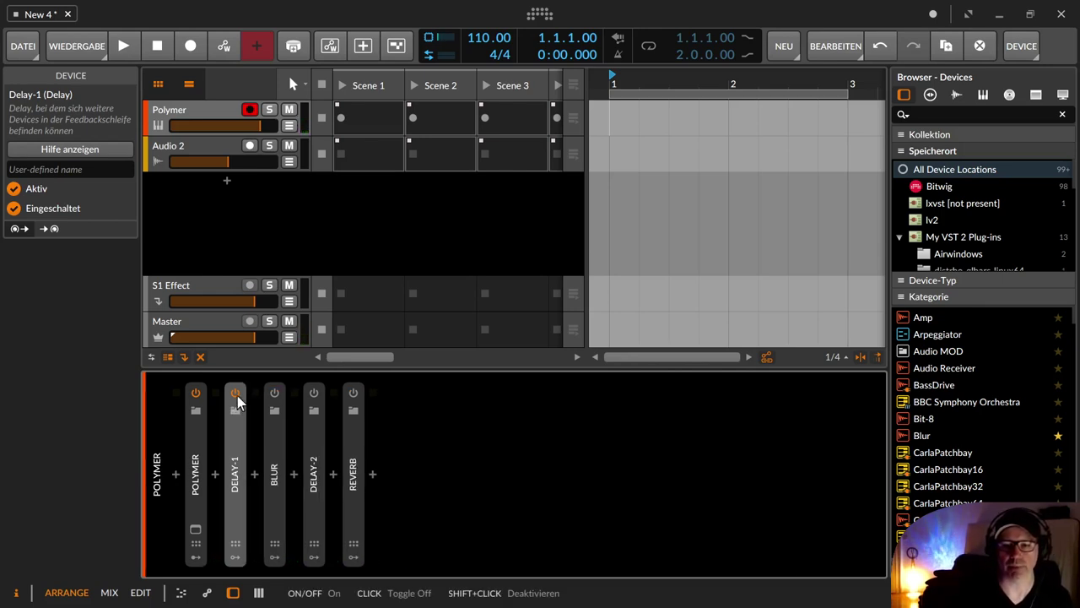
mouse_move(316, 436)
mouse_down()
mouse_move(257, 439)
mouse_move(263, 430)
mouse_up()
double_click(279, 443)
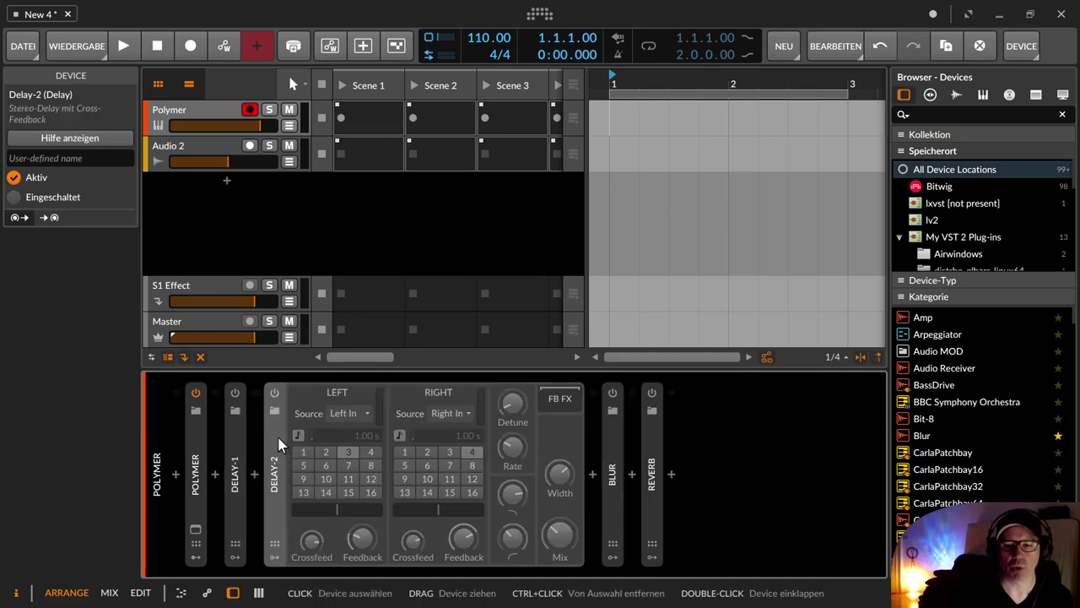
click(274, 393)
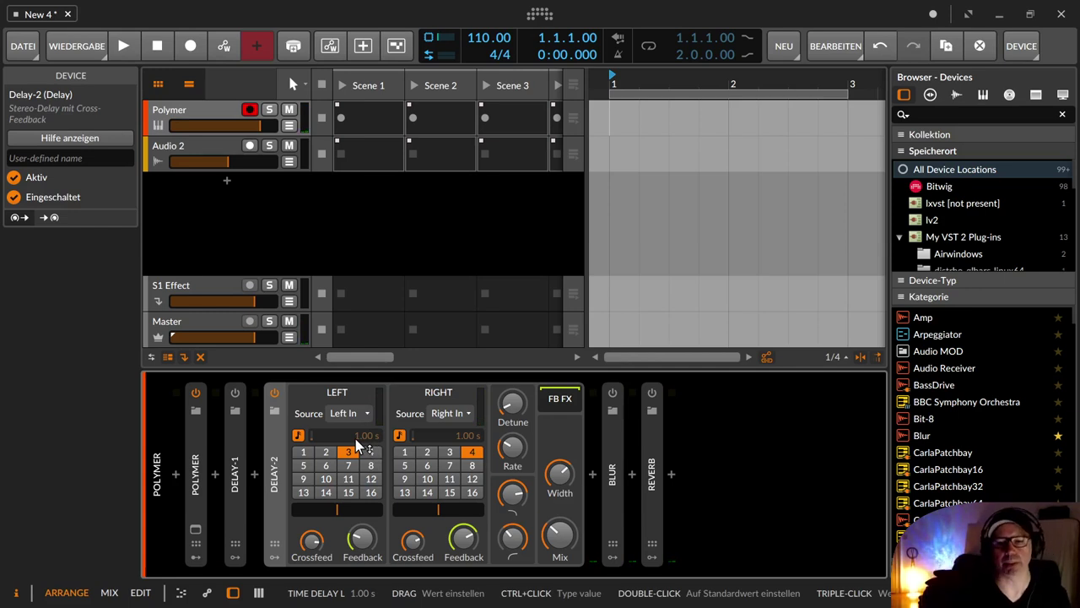
Compare Delay-1 and Delay-2 by alternately switching them on and off, leaving both off and Delay-2 collapsed
click(278, 394)
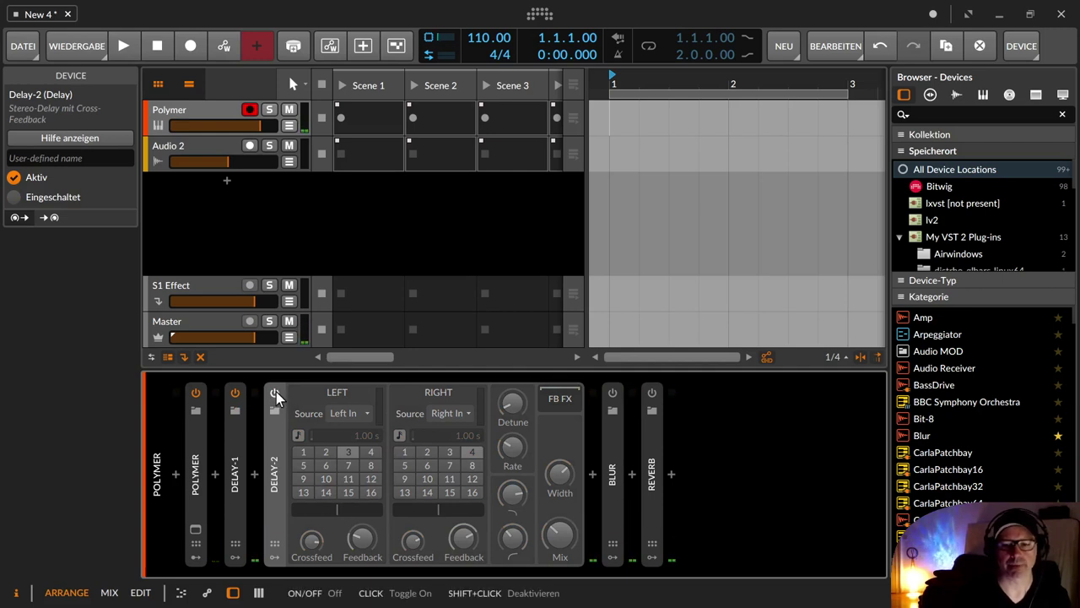
click(276, 392)
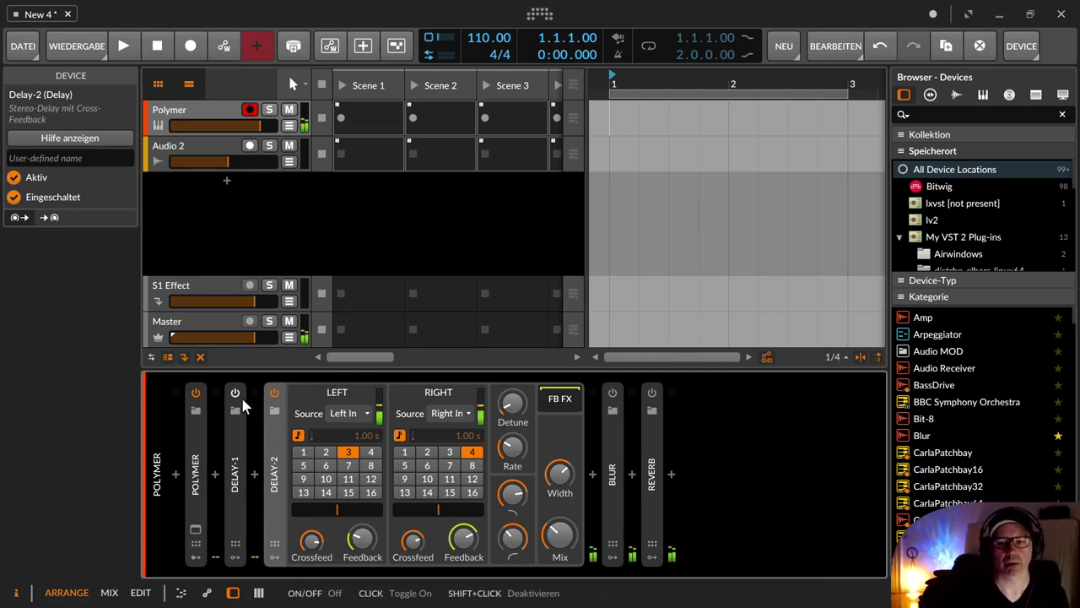
click(278, 393)
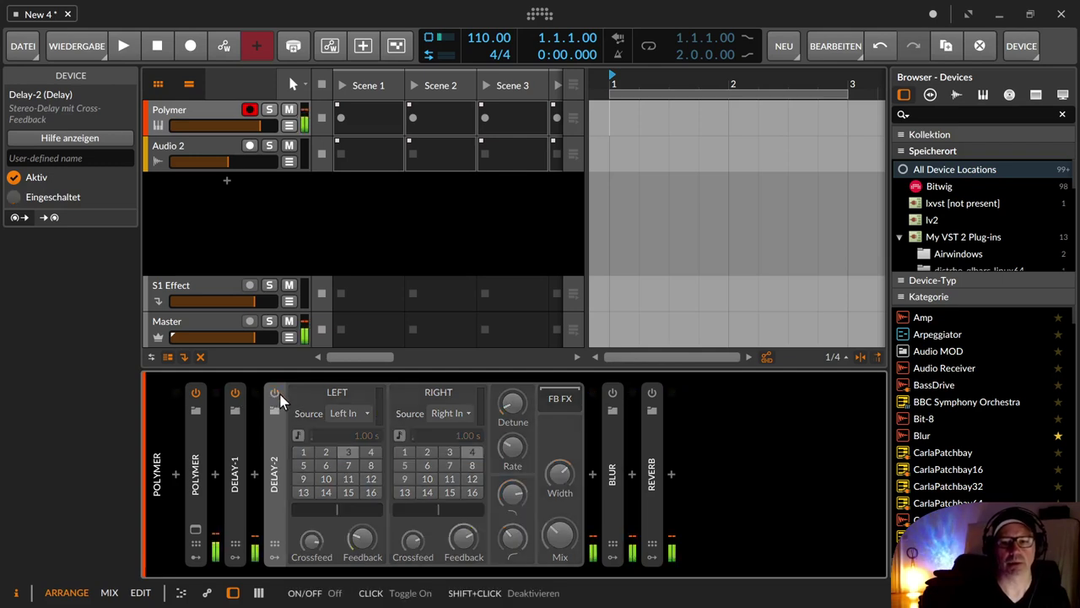
click(274, 393)
click(235, 393)
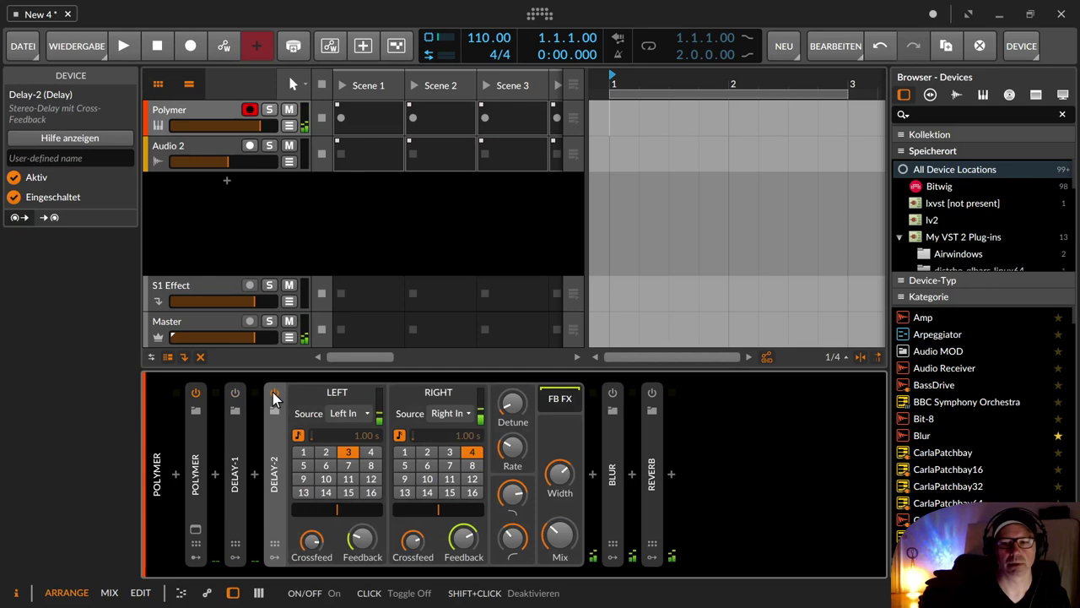
click(273, 393)
double_click(275, 426)
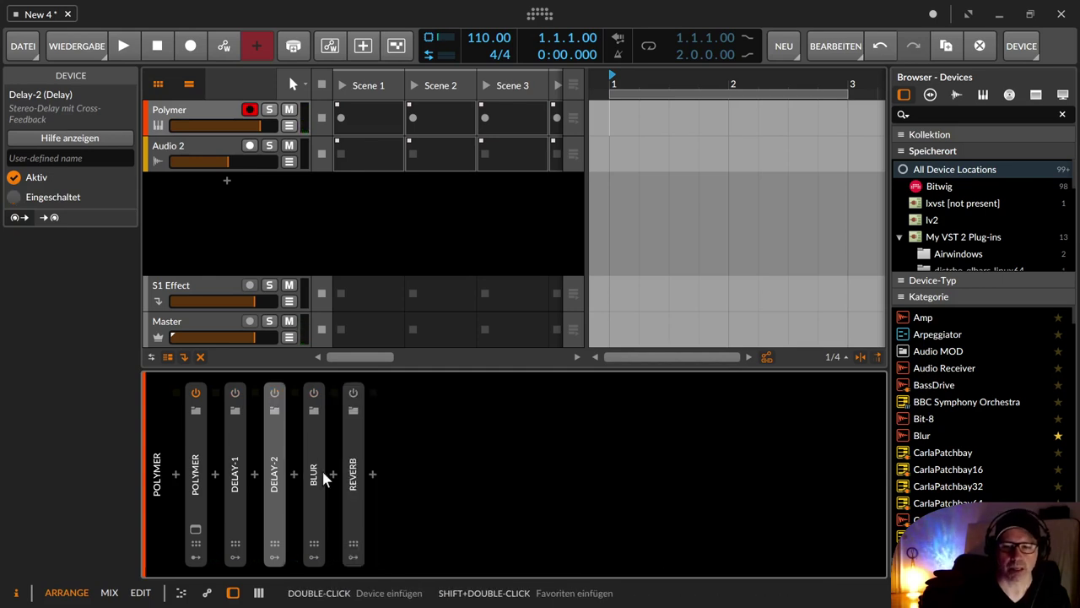
Move Reverb in front of Blur in the device chain, expand it and switch it on
mouse_move(346, 466)
mouse_down()
mouse_move(305, 468)
mouse_move(303, 452)
mouse_up()
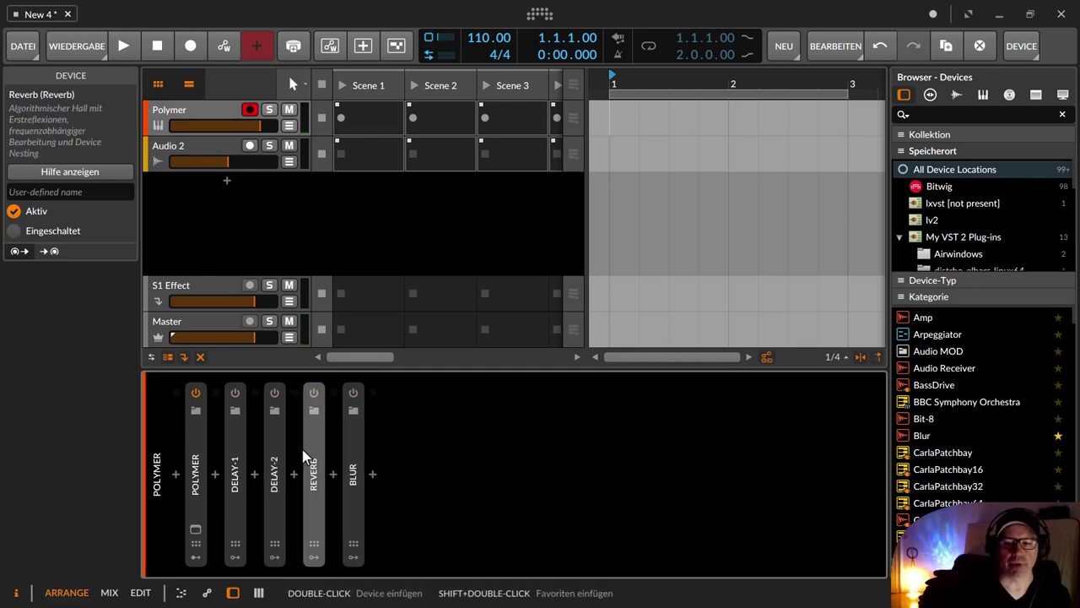
double_click(314, 457)
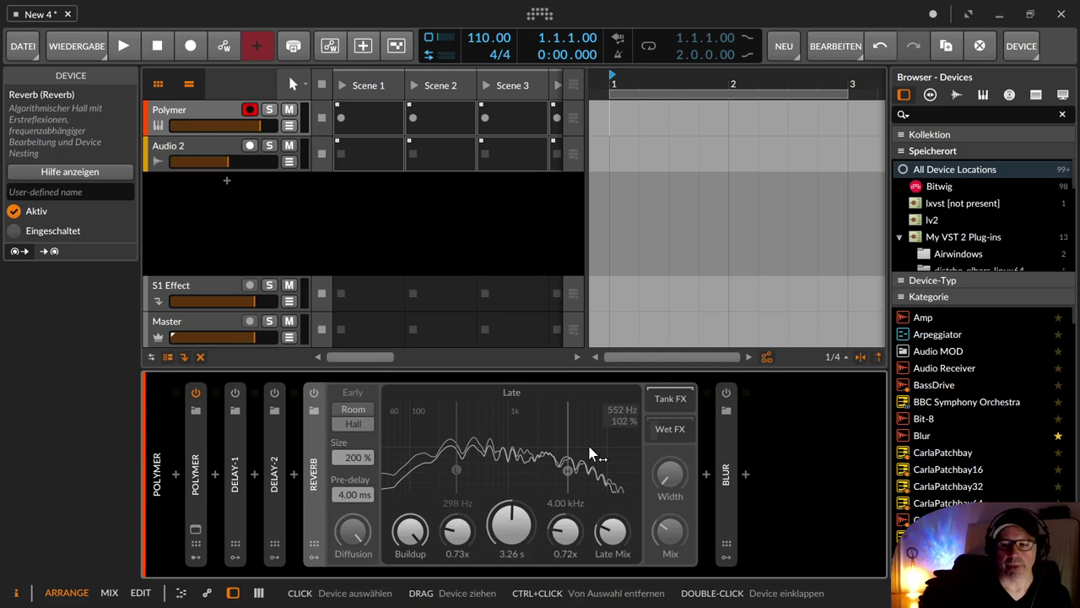
click(313, 393)
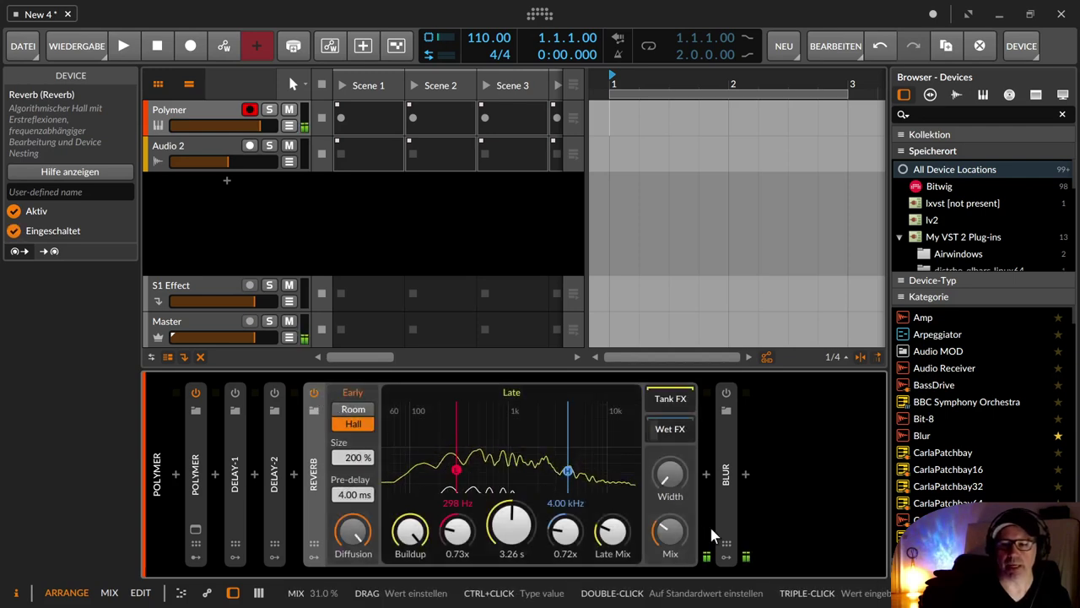
Try Reverb with Diffusion and Buildup at minimum, and return both to maximum
mouse_move(674, 483)
mouse_down()
mouse_move(674, 359)
mouse_move(671, 480)
mouse_up()
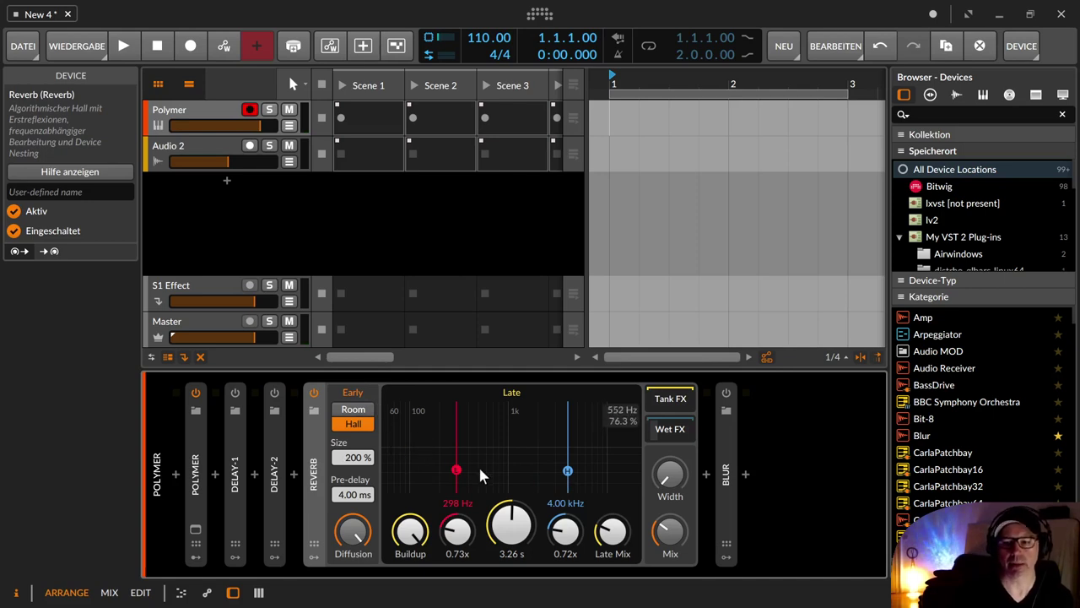
mouse_move(353, 540)
mouse_down()
mouse_move(353, 582)
mouse_move(365, 547)
mouse_up()
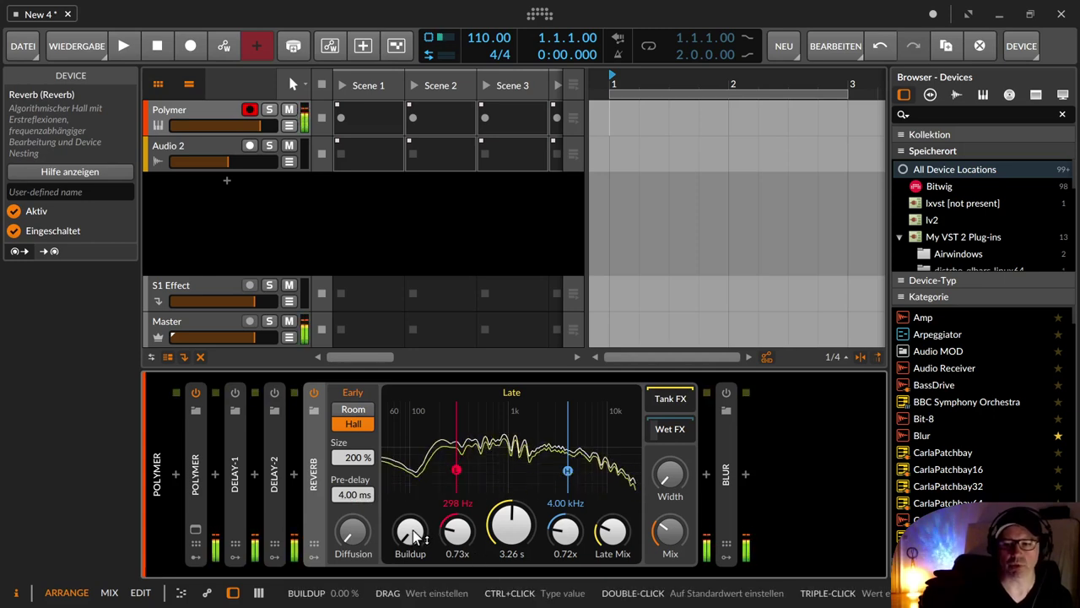
drag(412, 533, 419, 455)
drag(355, 533, 351, 331)
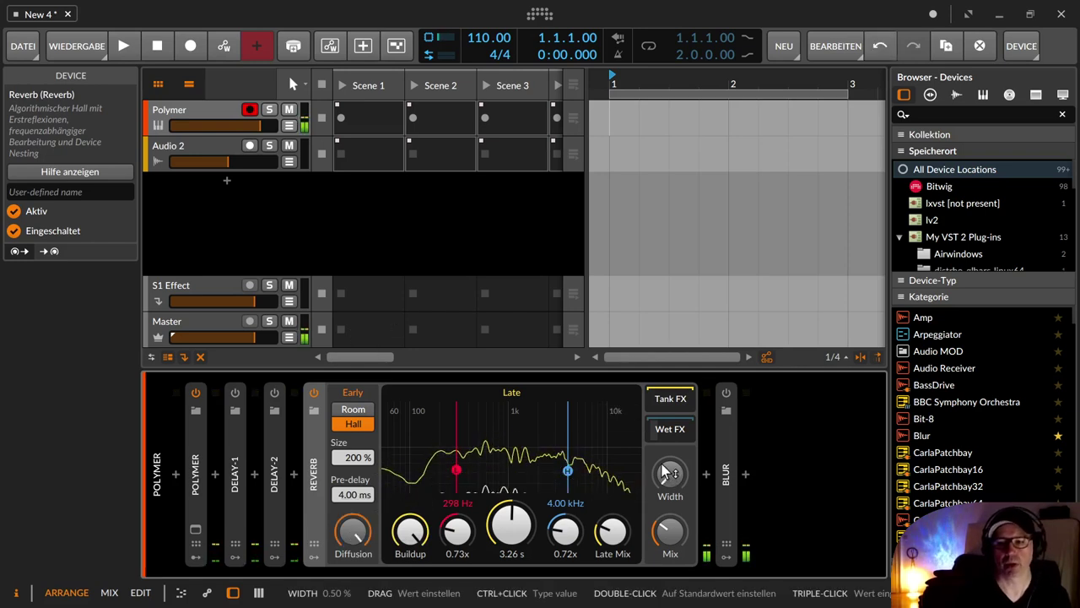
Set Reverb's Width to 150 % and its Mix to about 30.7 %, then switch the device off and collapse it
drag(669, 478, 669, 430)
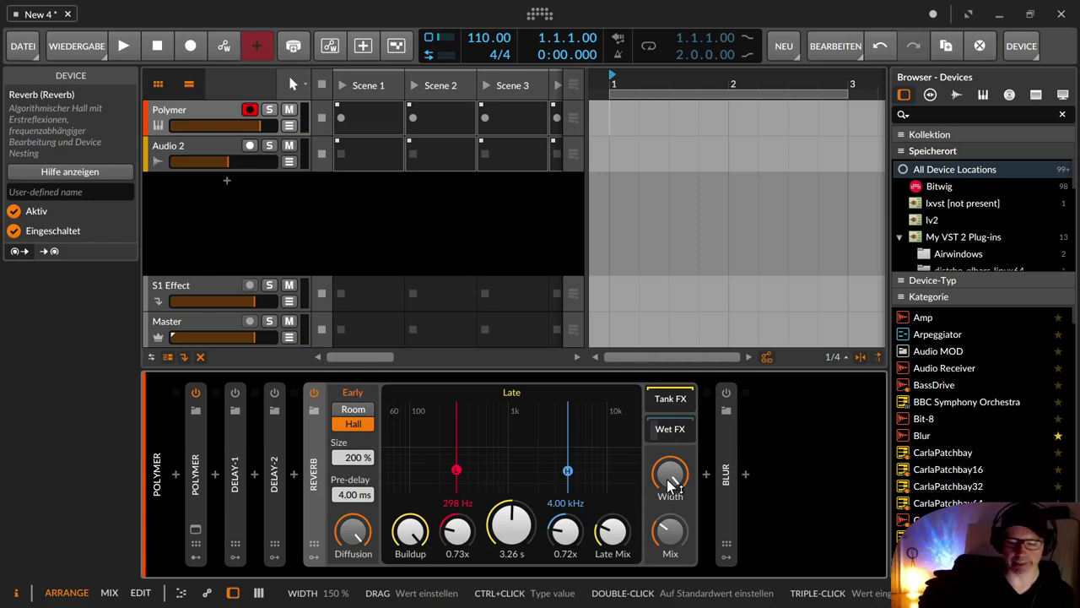
drag(670, 530, 668, 481)
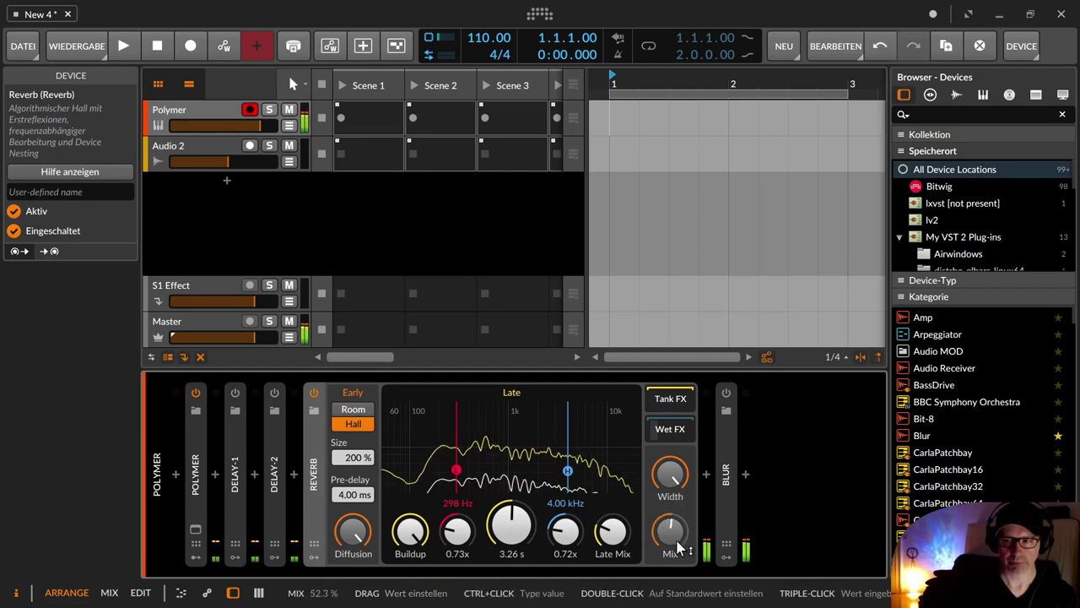
drag(677, 543, 678, 561)
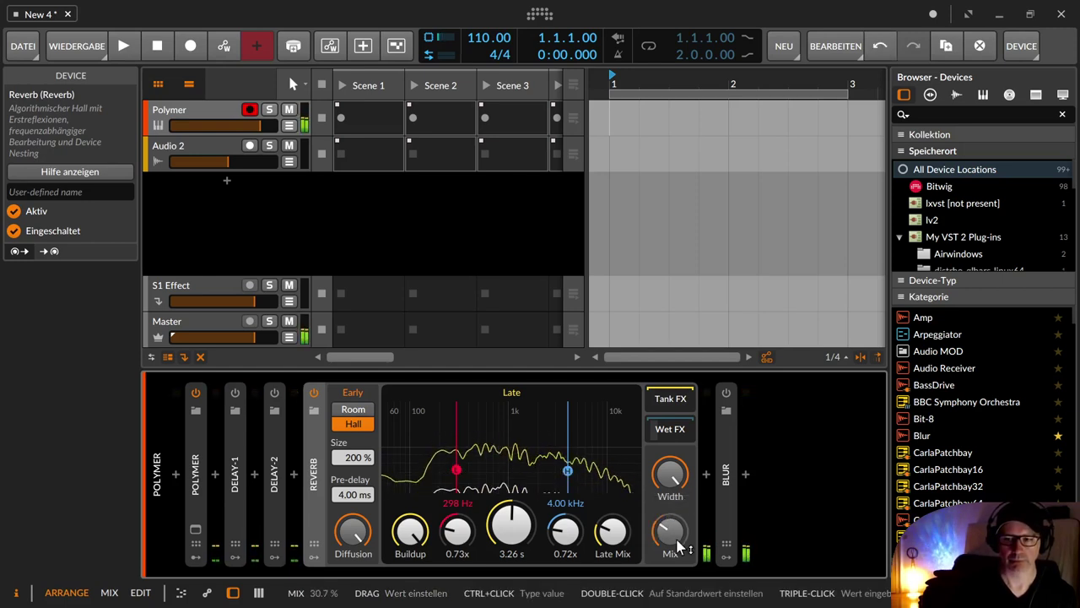
click(313, 393)
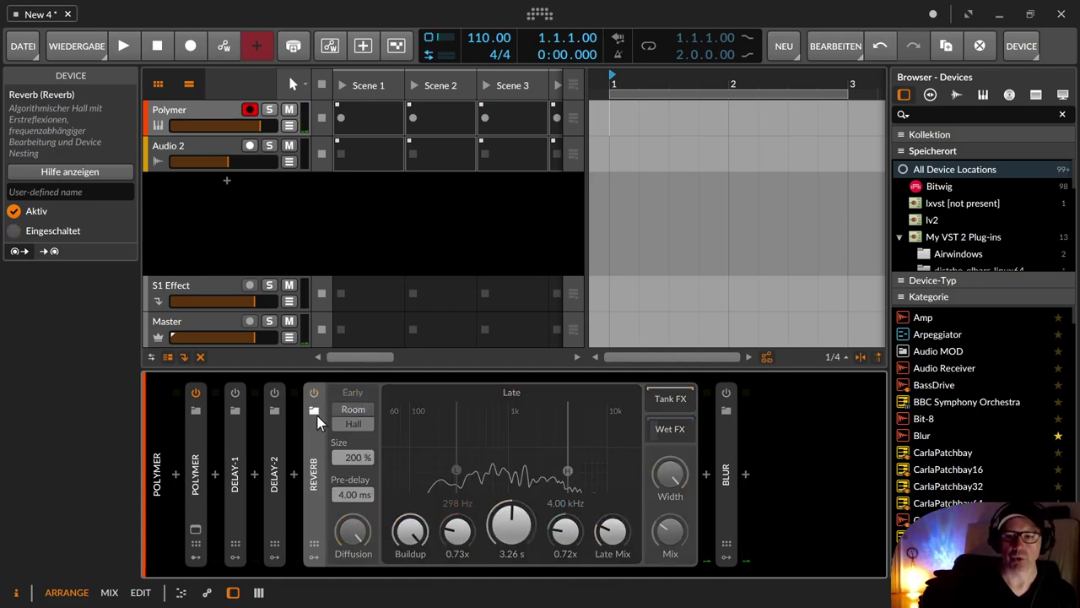
double_click(319, 431)
Expand Blur and switch it on, comparing the sound with the effect off and on again
click(355, 454)
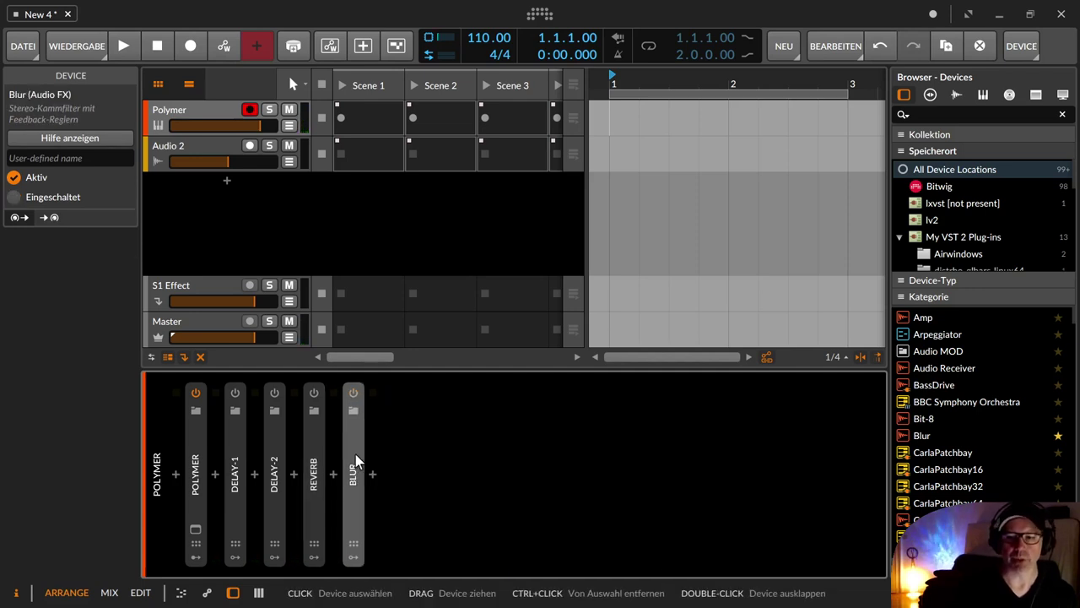
double_click(355, 454)
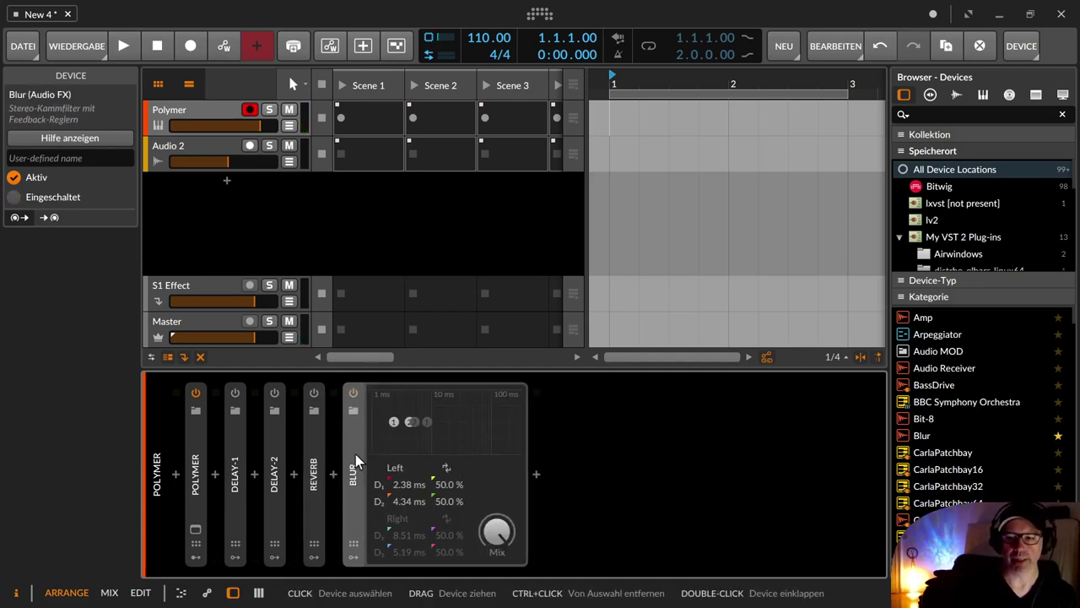
click(354, 394)
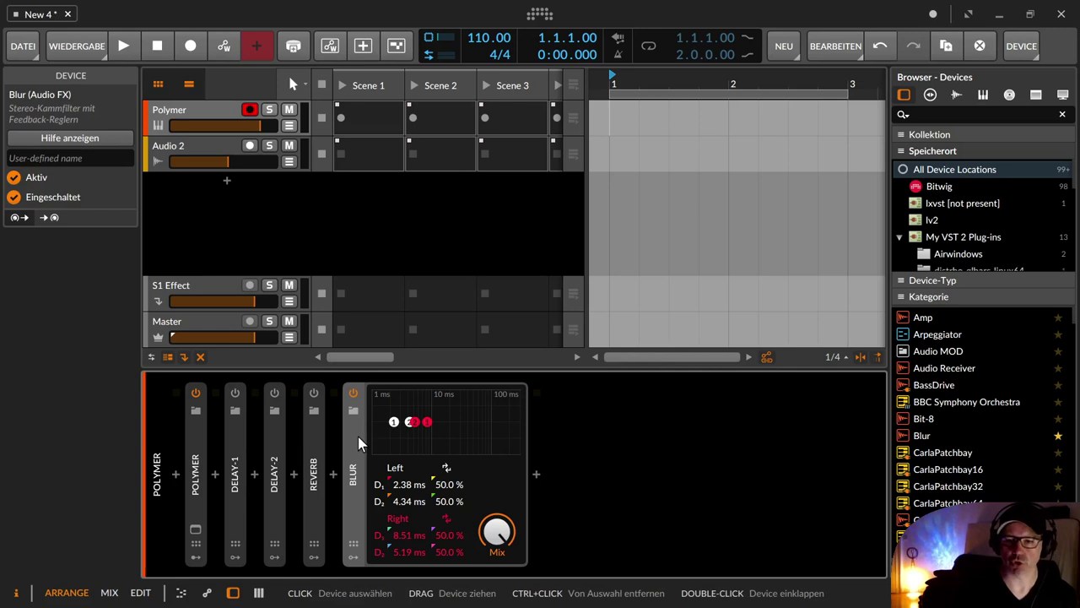
click(353, 392)
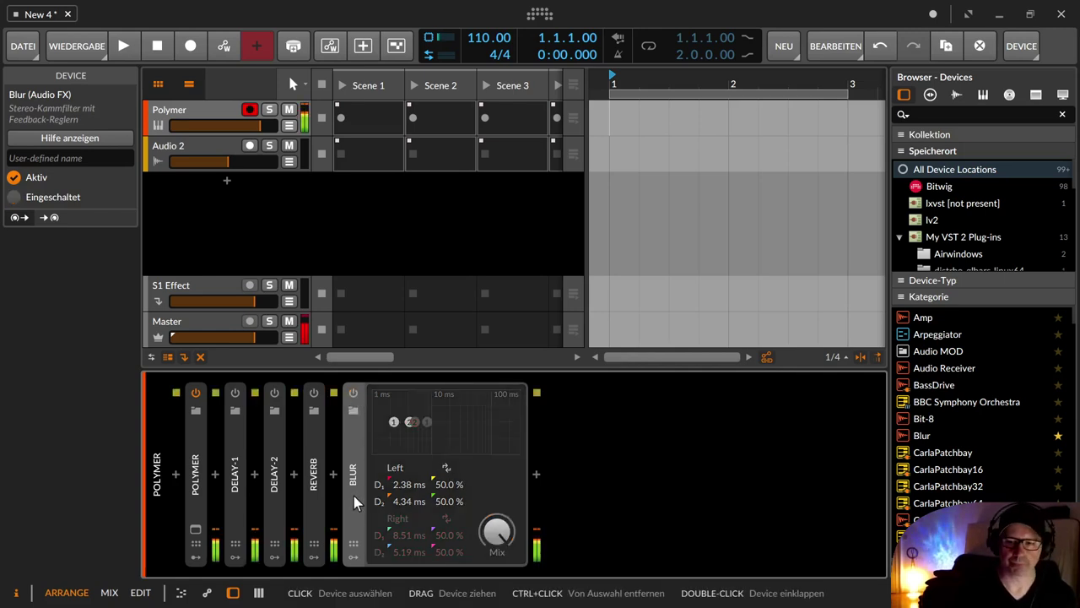
click(354, 393)
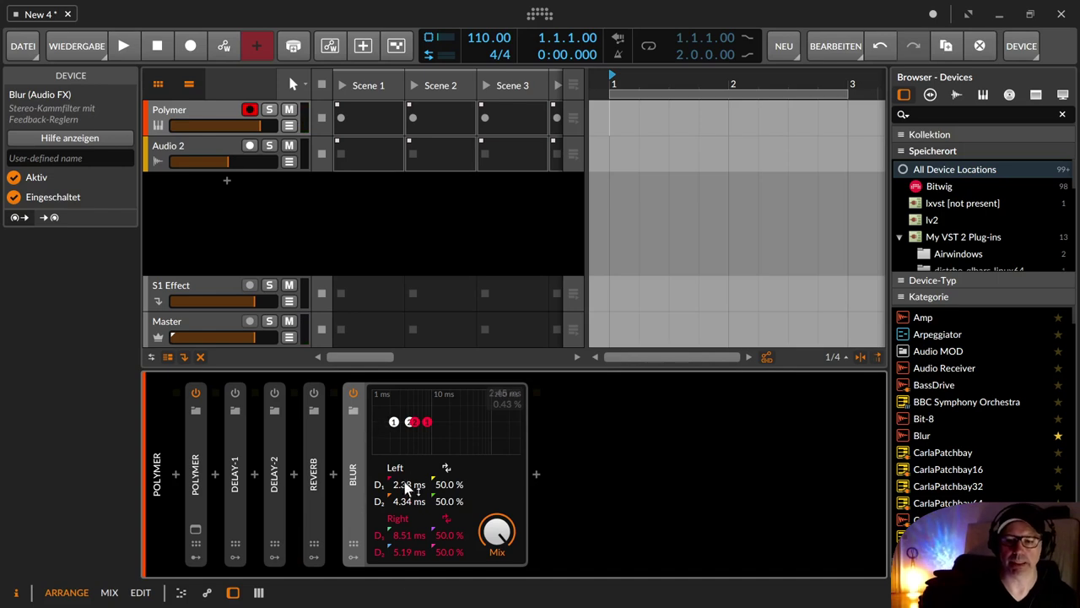
Set Blur's delay times to about 9.75 ms for left D1, 4.50 ms for left D2 and 28.6 ms for right D1
drag(405, 487, 413, 458)
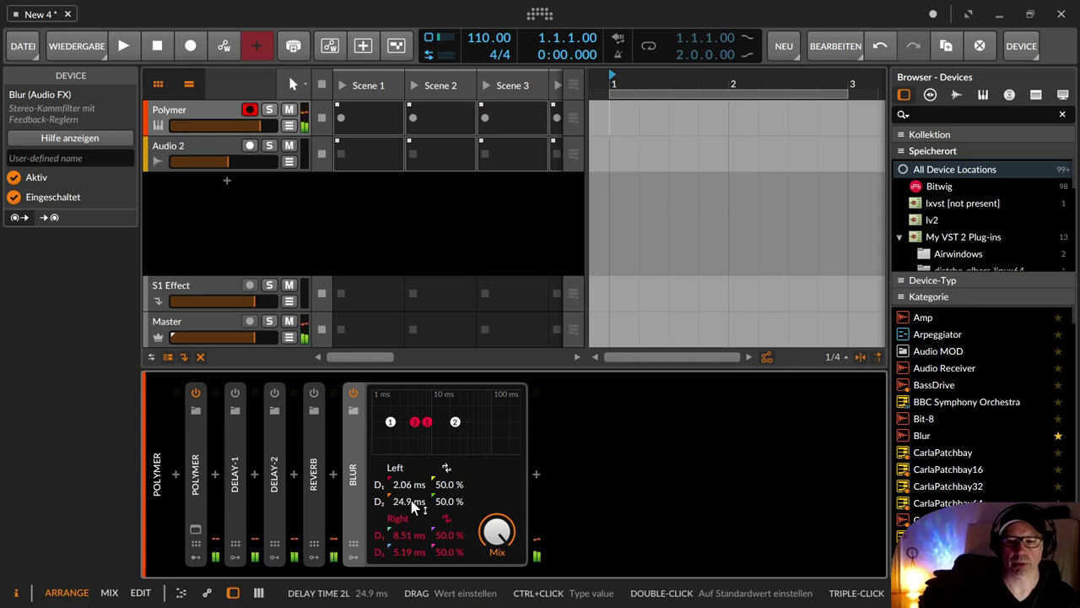
mouse_move(412, 500)
mouse_down()
mouse_move(406, 517)
mouse_move(409, 494)
mouse_up()
drag(407, 535, 407, 497)
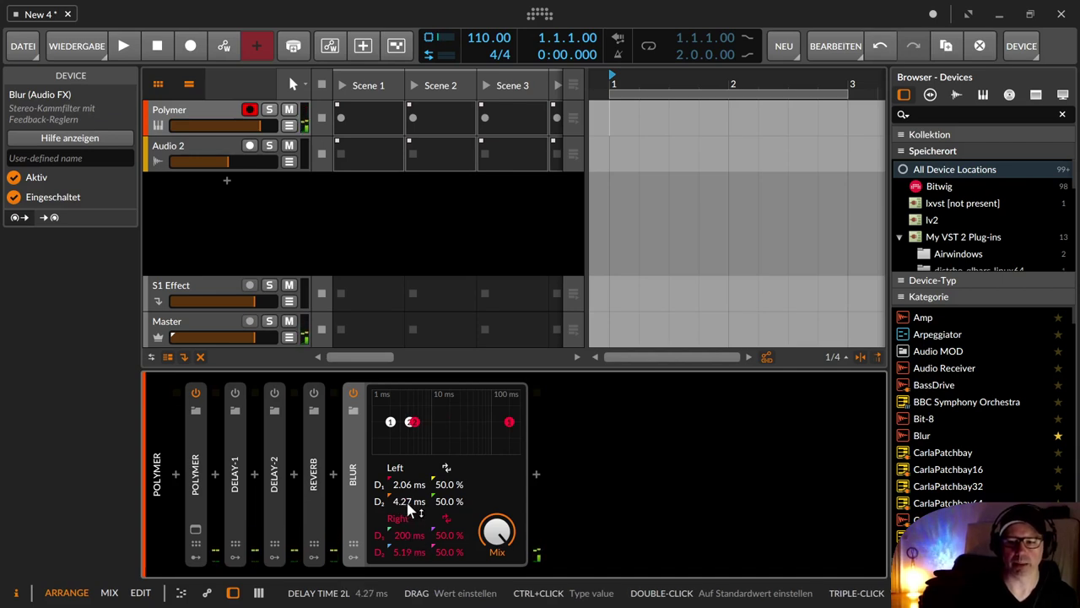
drag(407, 503, 403, 422)
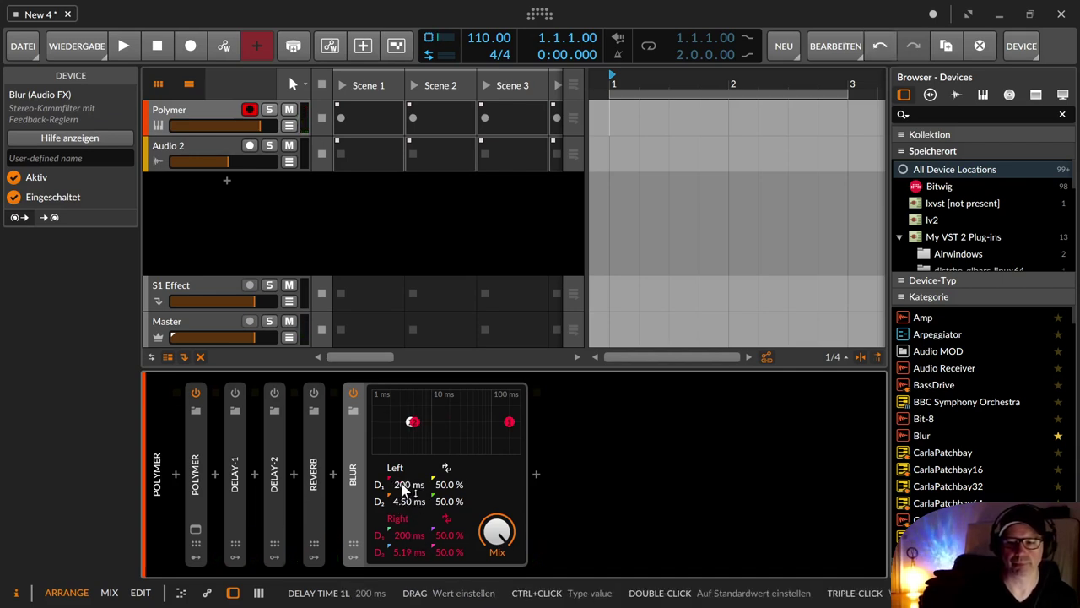
drag(403, 490, 402, 514)
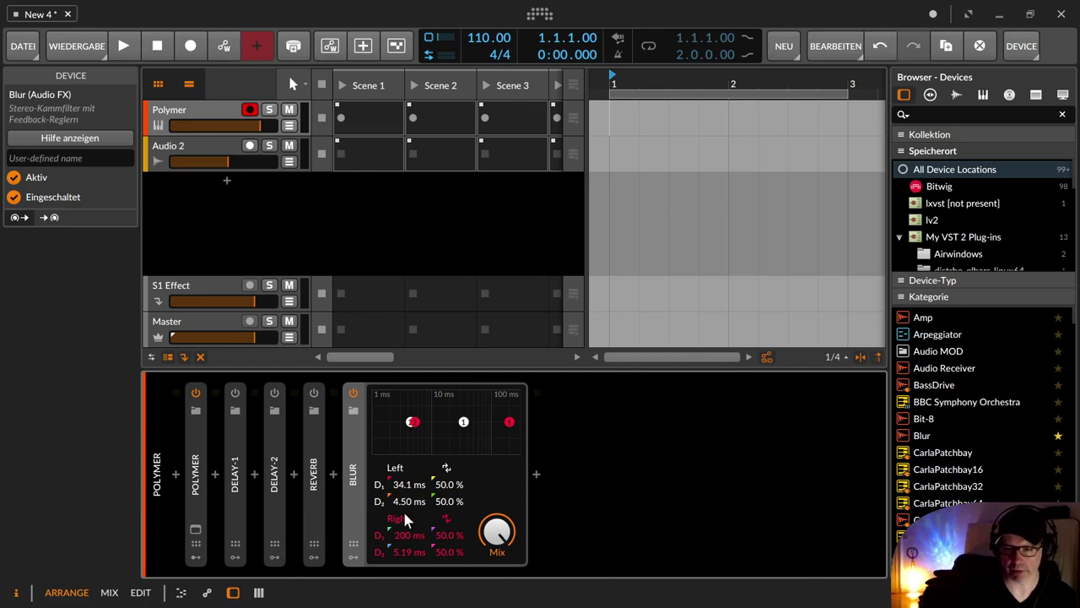
drag(408, 484, 408, 567)
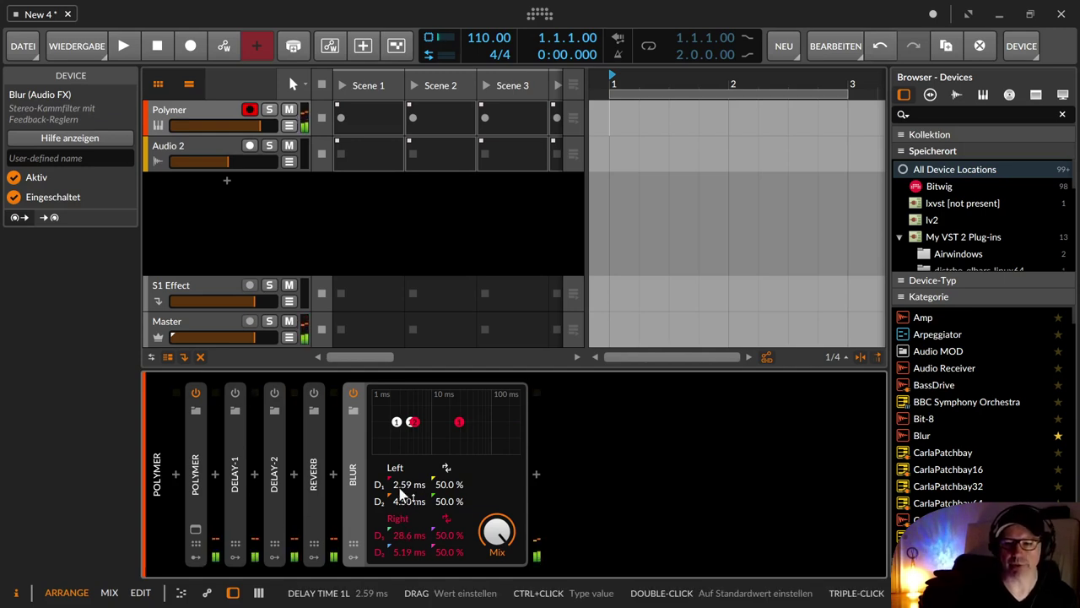
drag(402, 493, 402, 449)
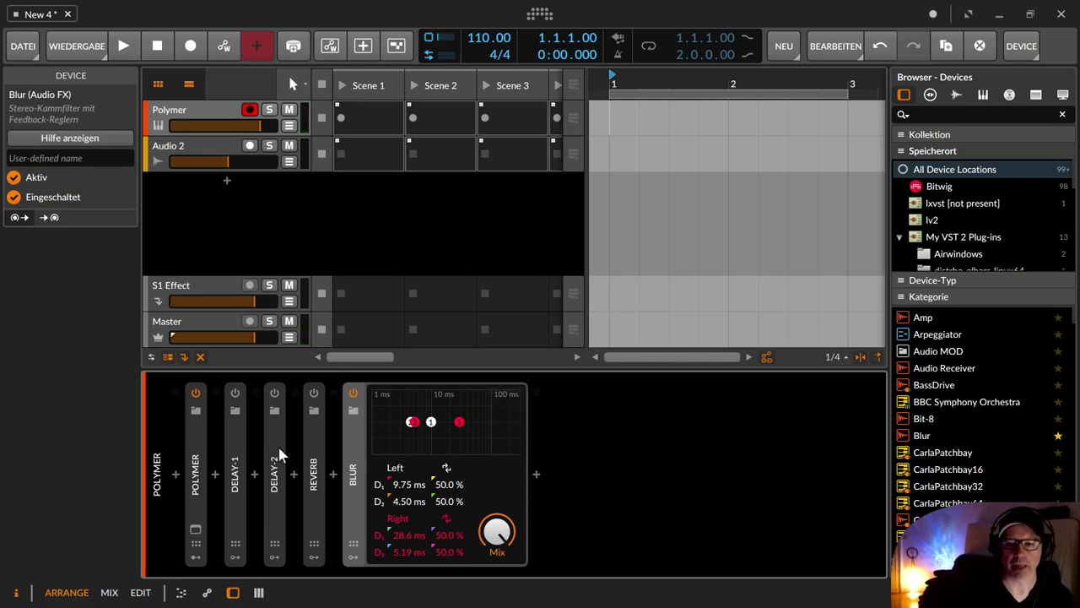
Expand Delay-1 and Reverb in the device chain and lower Reverb's Width
click(234, 426)
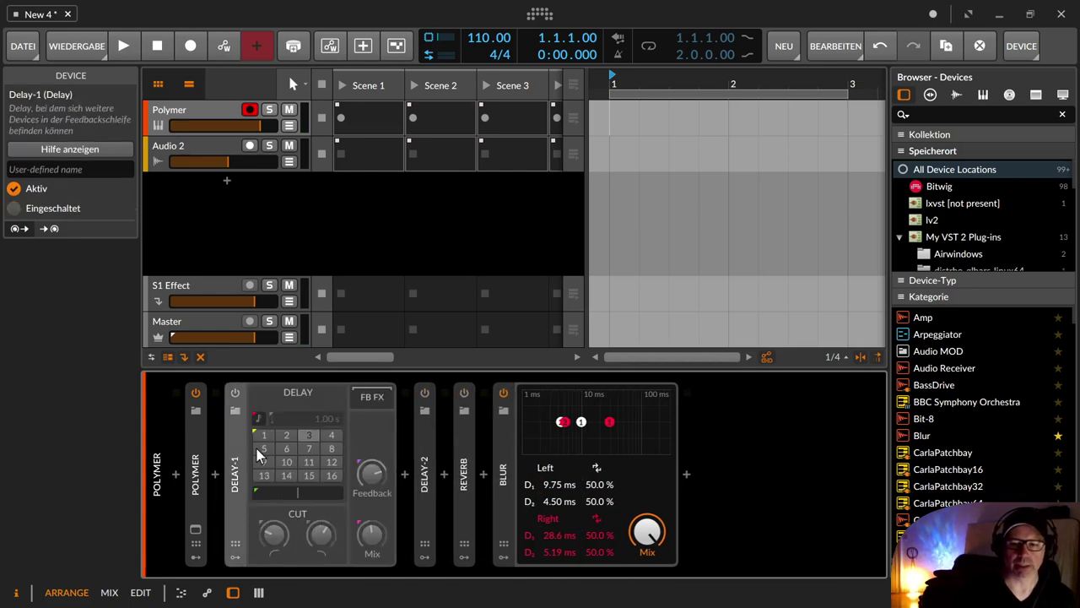
click(464, 460)
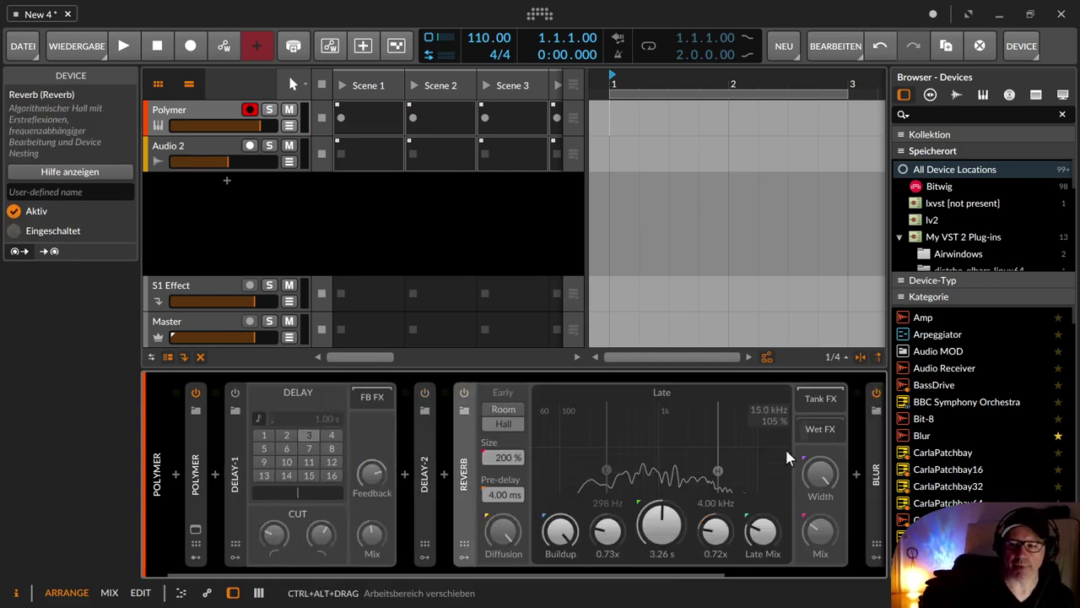
drag(823, 477, 823, 519)
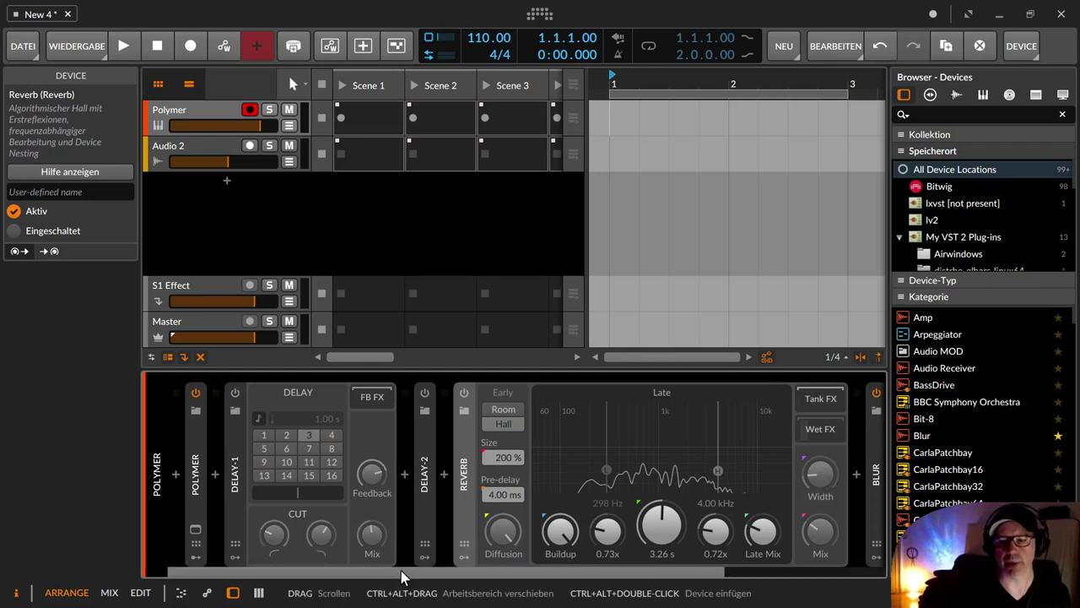
drag(401, 570, 573, 578)
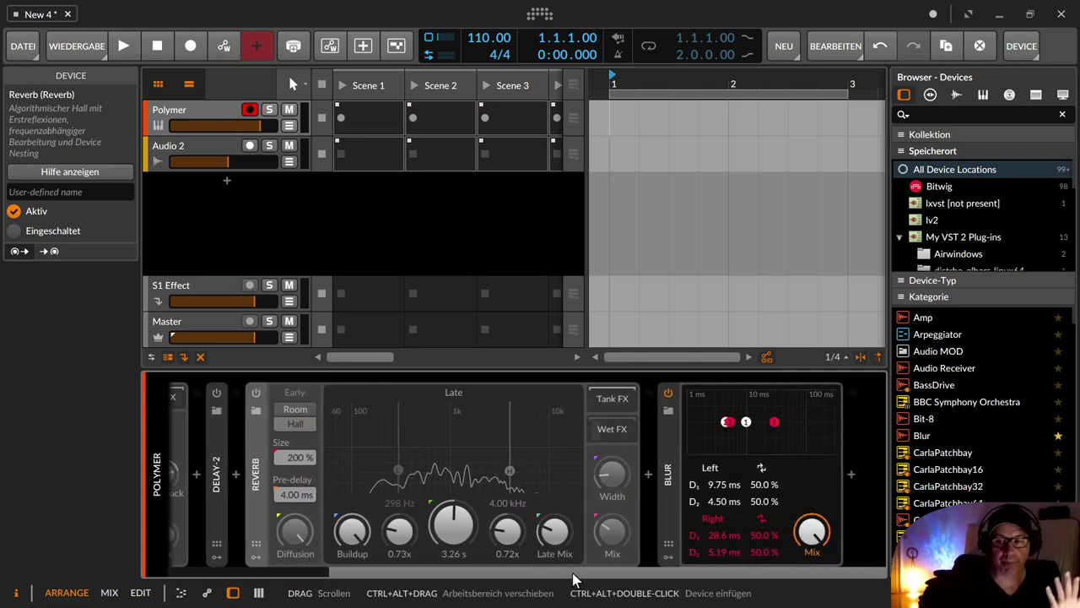